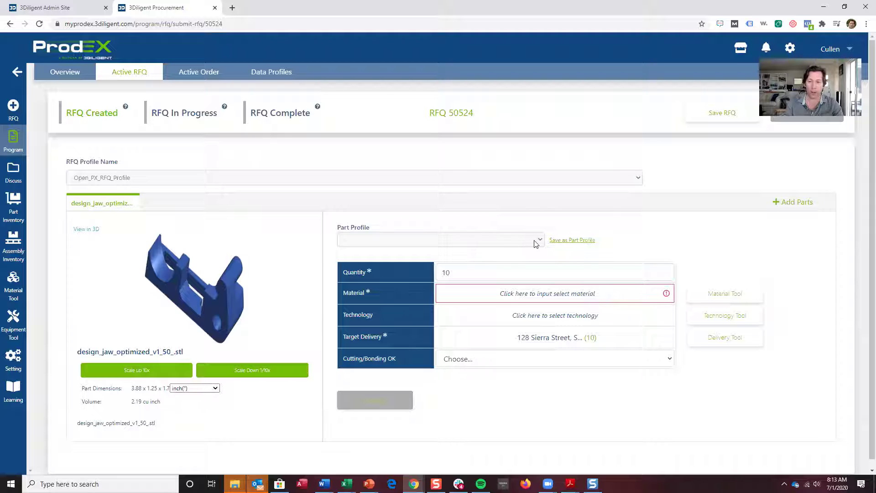
Step: Open the material selection for the jaw part and search the material list for titanium
left_click(545, 269)
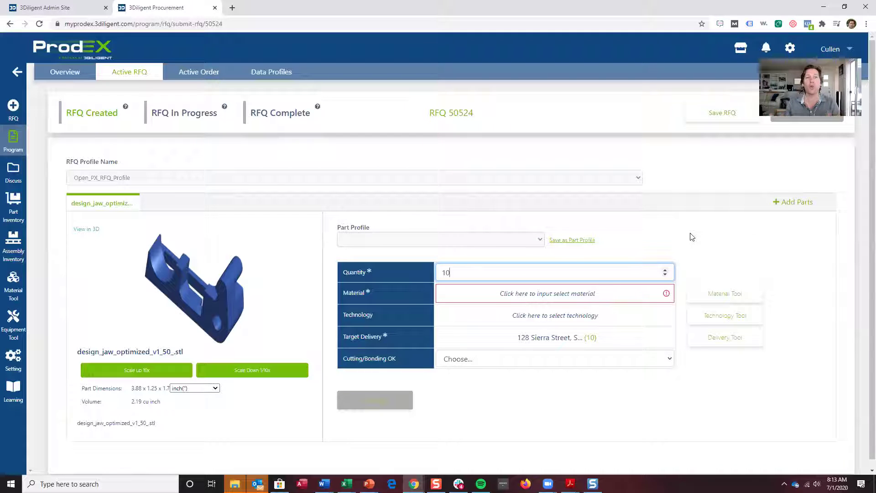
left_click(573, 297)
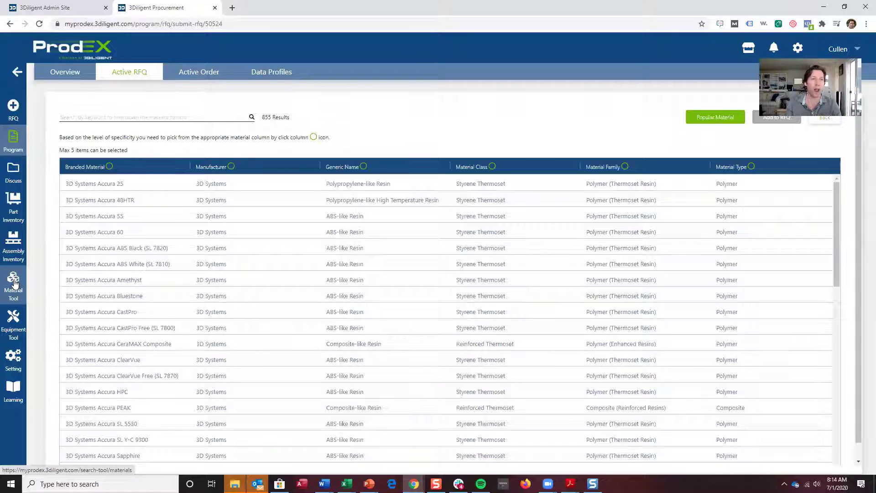
left_click(126, 117)
type("titanium")
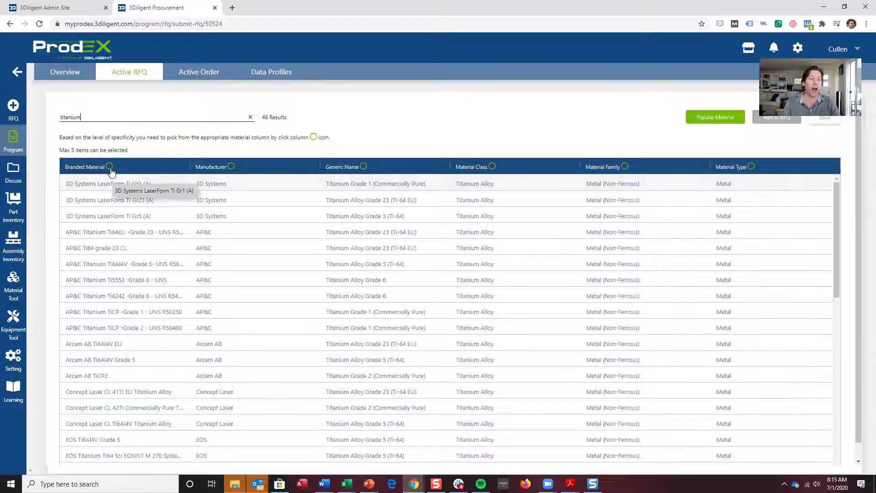
Step: Look through the available branded titanium materials and the manufacturer filter options without selecting any
left_click(109, 167)
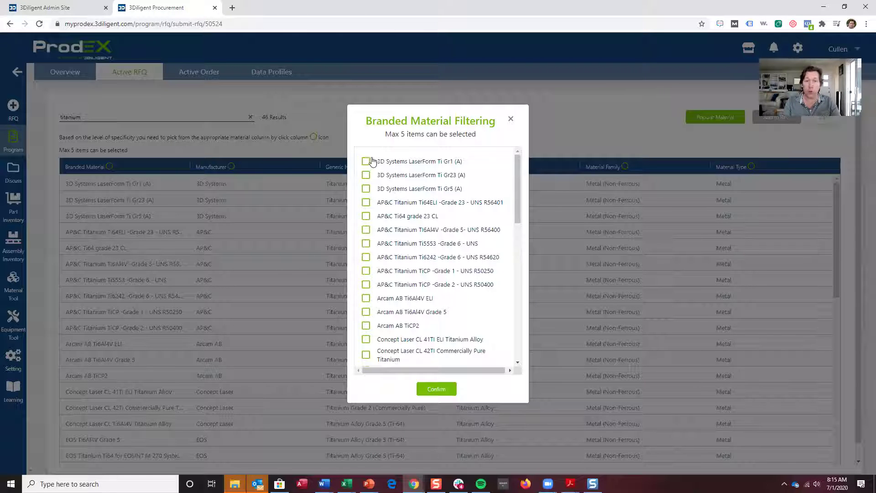
left_click_drag(369, 121, 451, 125)
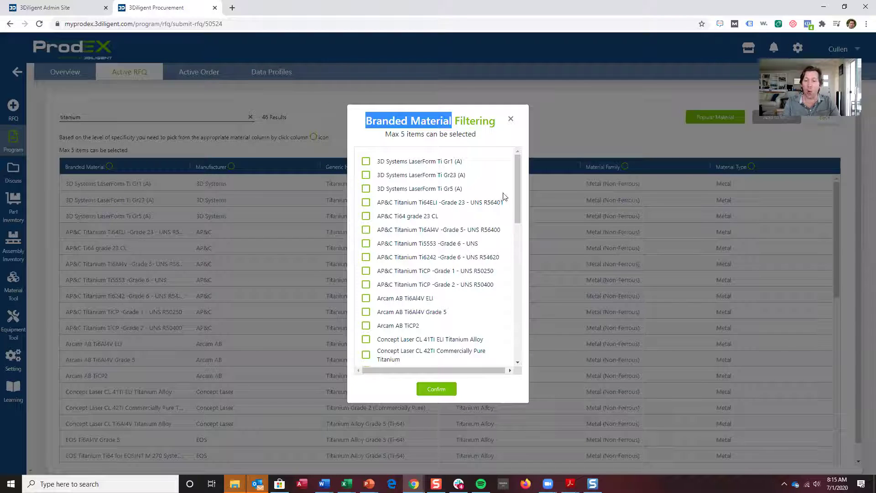
left_click_drag(518, 197, 518, 331)
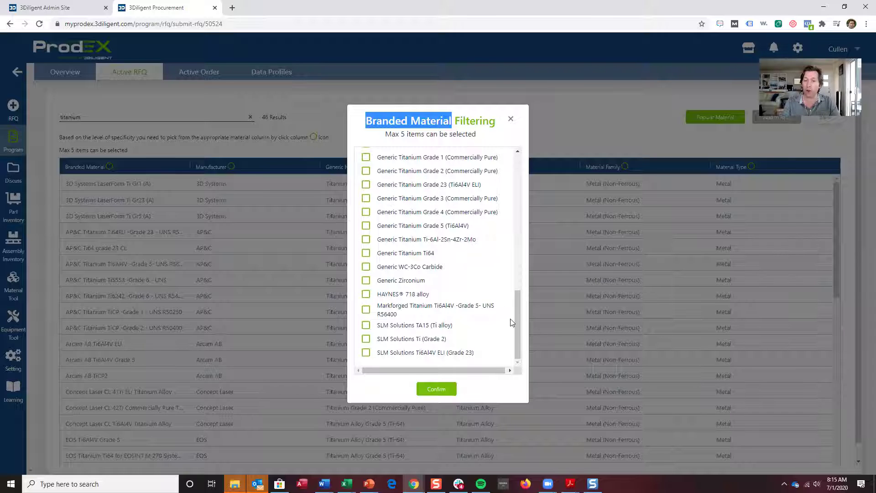
left_click_drag(518, 327, 519, 168)
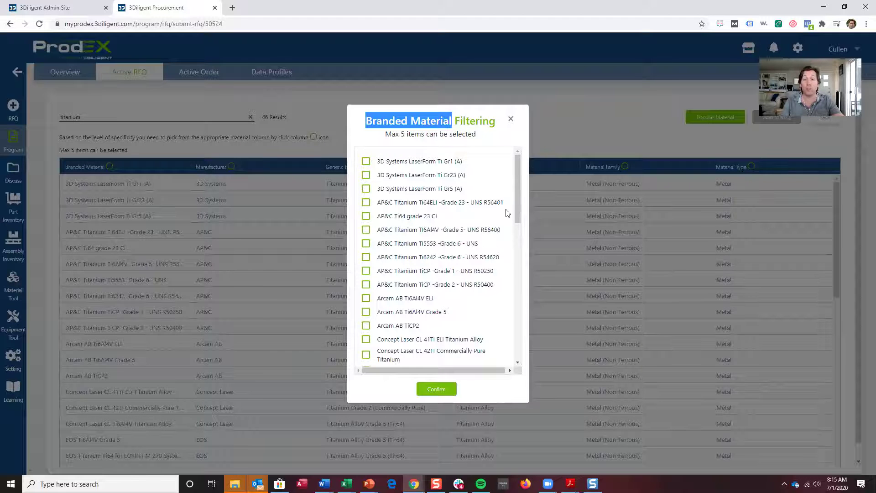
mouse_move(517, 190)
left_mouse_down()
mouse_move(520, 275)
mouse_move(519, 206)
left_mouse_up()
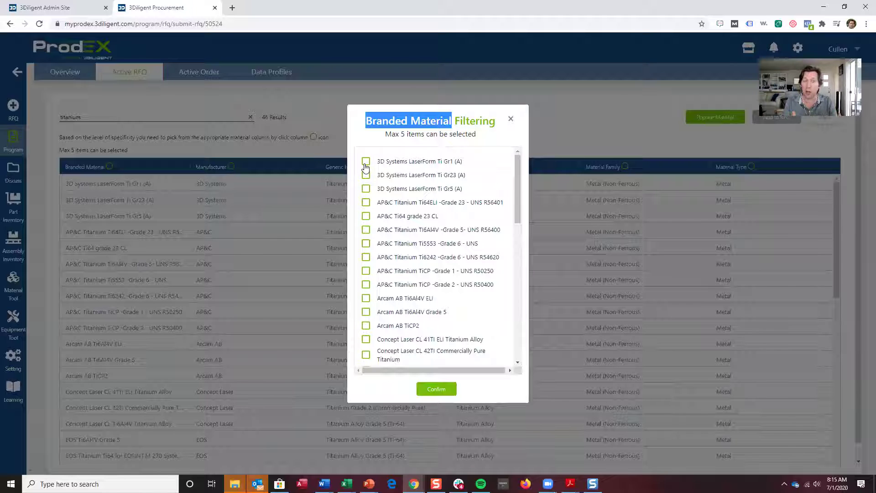
left_click(512, 120)
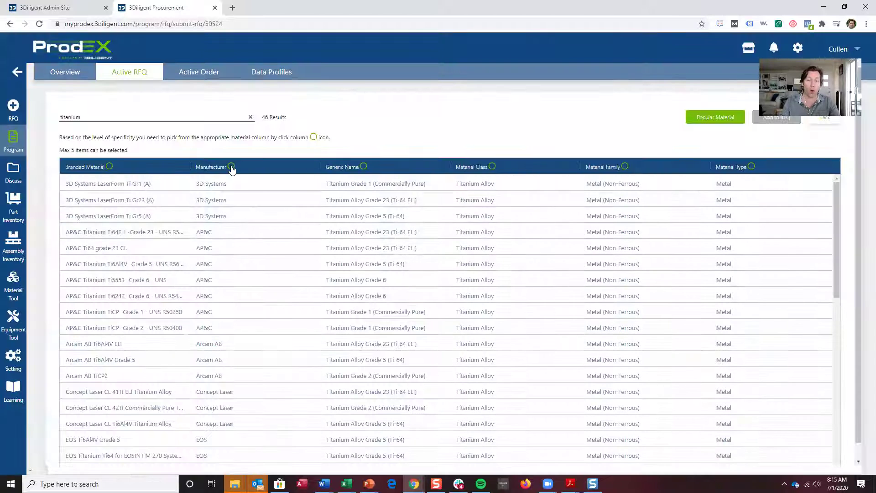
left_click(232, 167)
left_click(512, 119)
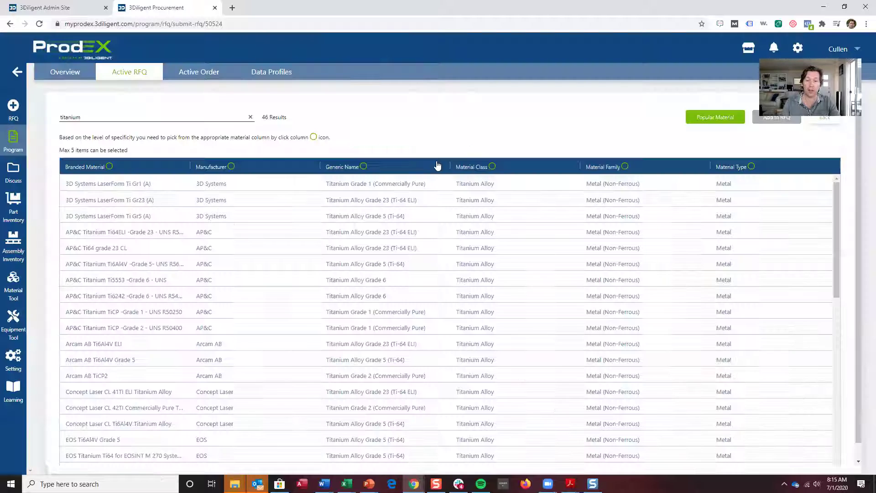
Step: Select the generic name Titanium Alloy Grade 5 (Ti-64) and add it to the RFQ as the part's material
left_click(363, 167)
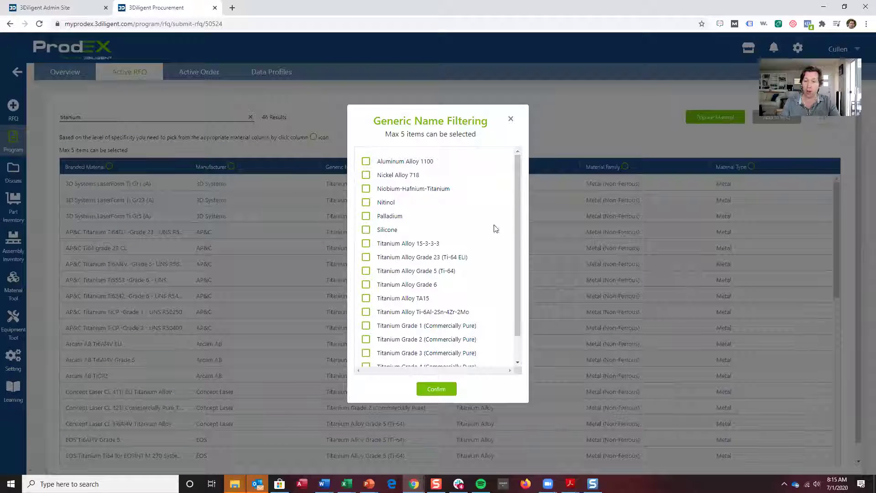
left_click_drag(517, 197, 514, 278)
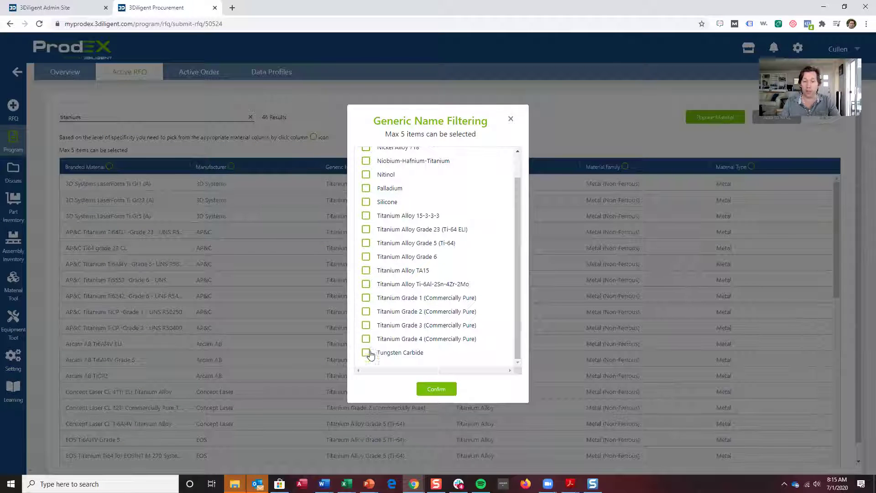
scroll(386, 276, "up", 1)
left_click(366, 270)
left_click(434, 389)
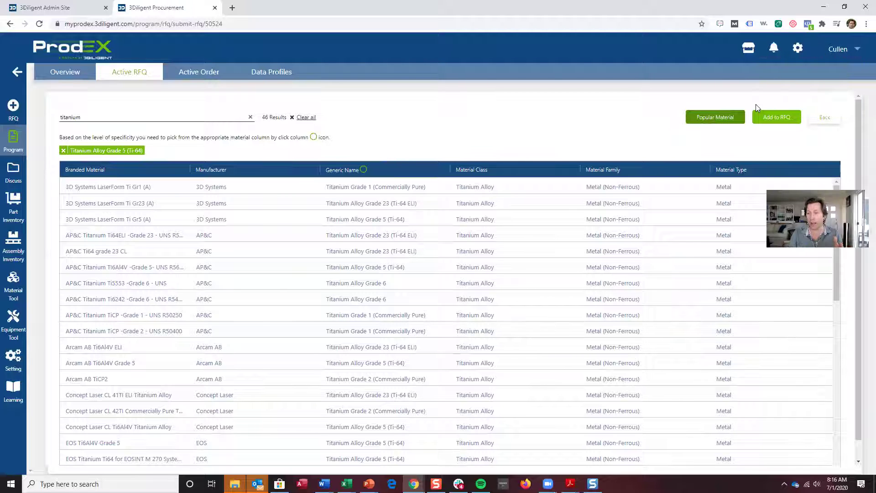
left_click(776, 117)
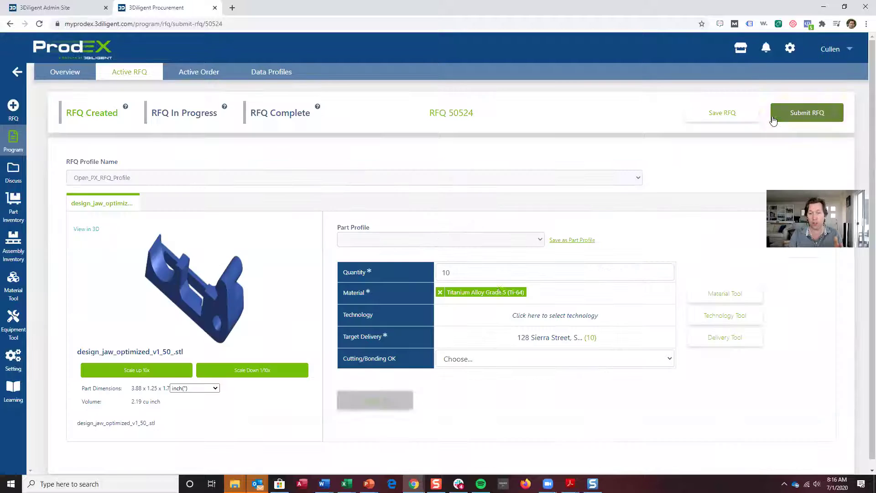
Step: Reopen the part's material selection, search for titanium and remove the Titanium Alloy Grade 5 (Ti-64) selection
left_click(535, 294)
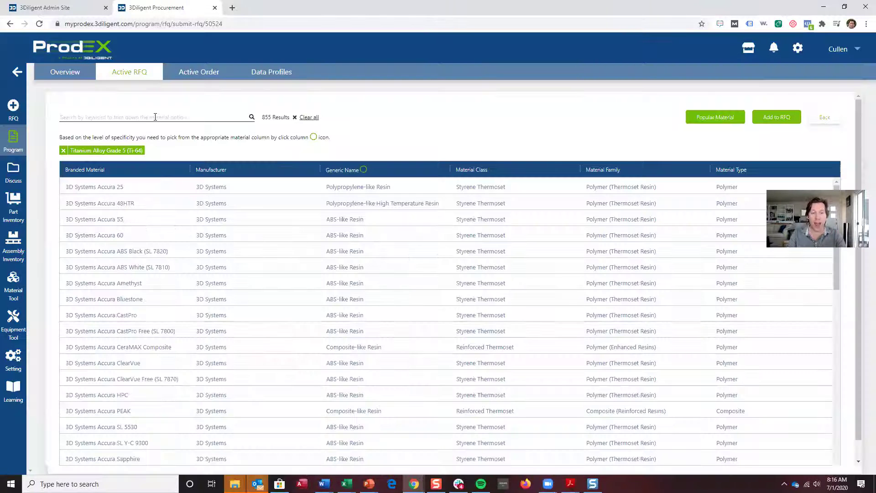
left_click(156, 117)
type("titanium")
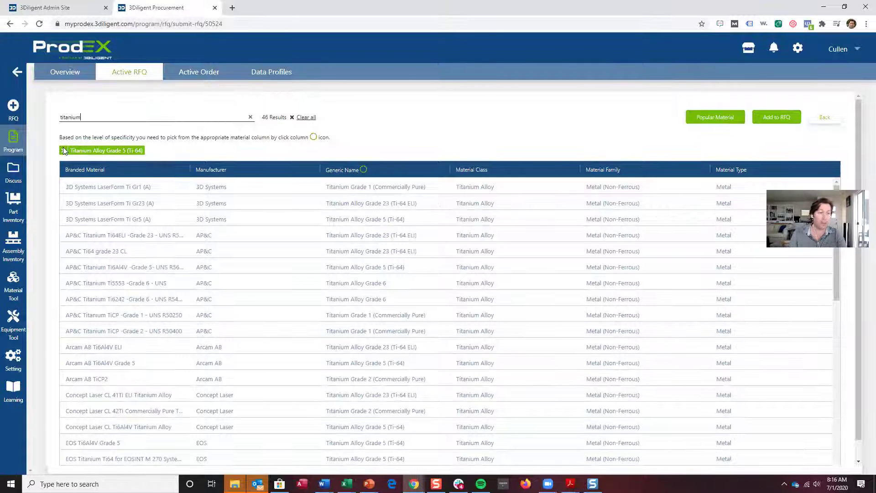
left_click(63, 150)
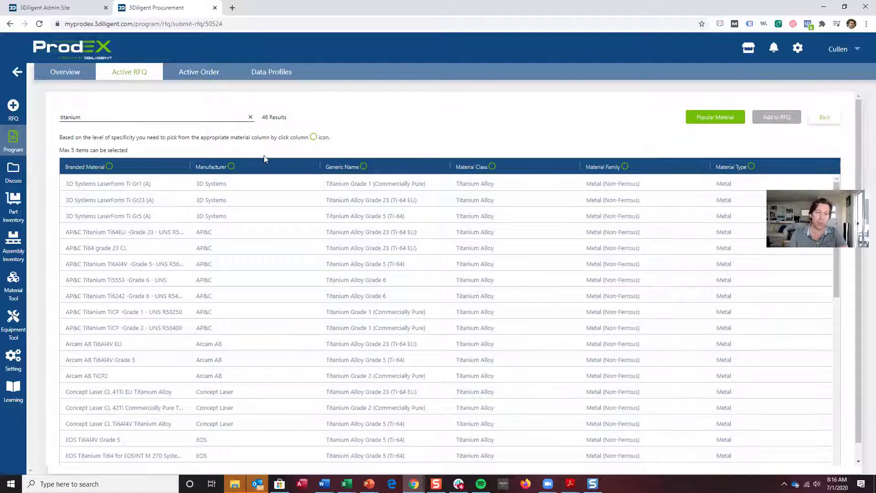
Step: Try selecting Metal as the material type and Metal (Non-Ferrous) as the material family, leaving both filters unapplied
left_click(751, 167)
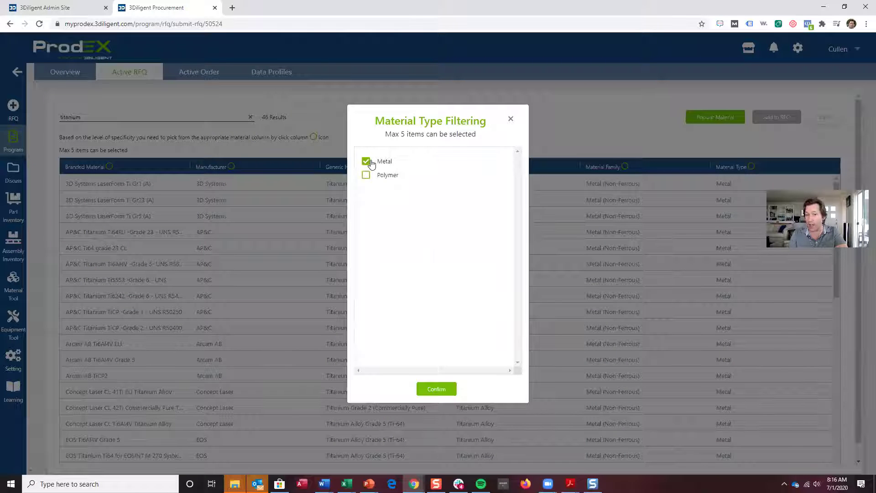
left_click(510, 119)
left_click(624, 167)
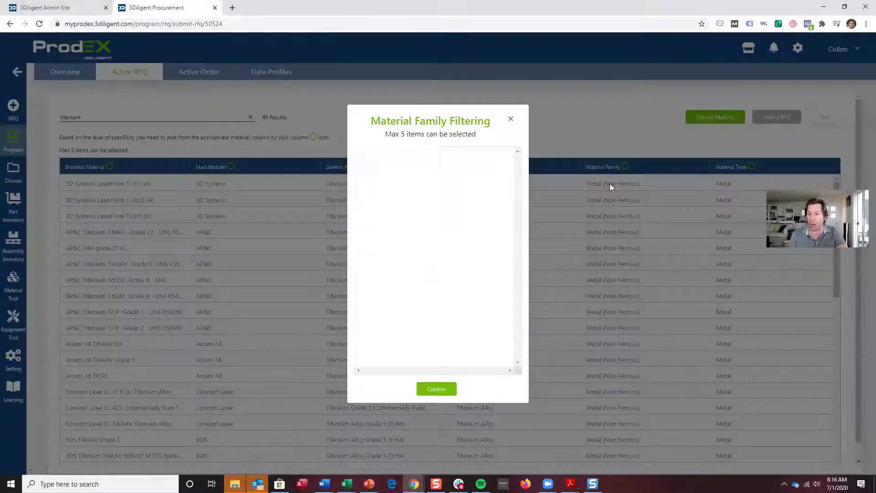
left_click(366, 162)
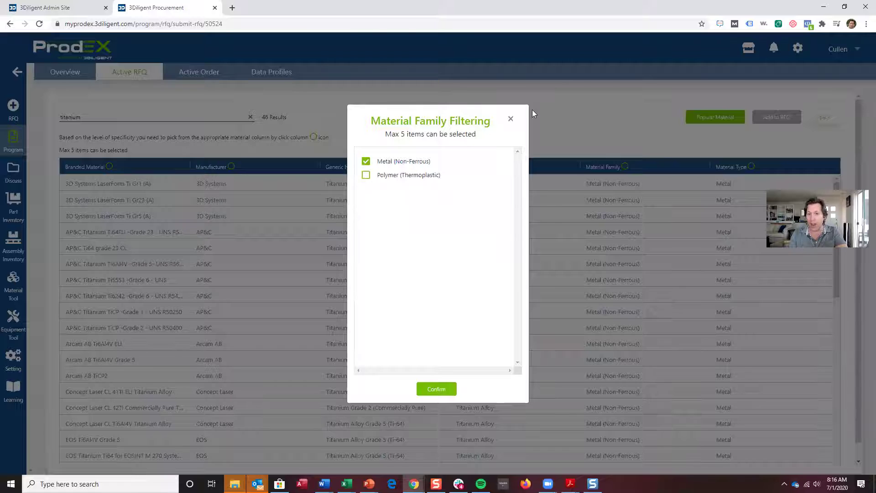
left_click(511, 118)
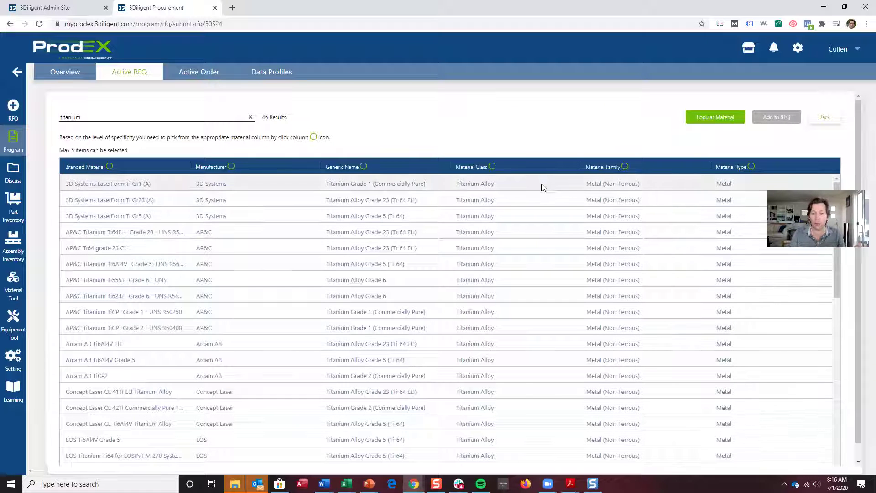
Step: Select the material class Titanium Alloy and add it to the RFQ as the part's material
left_click(492, 167)
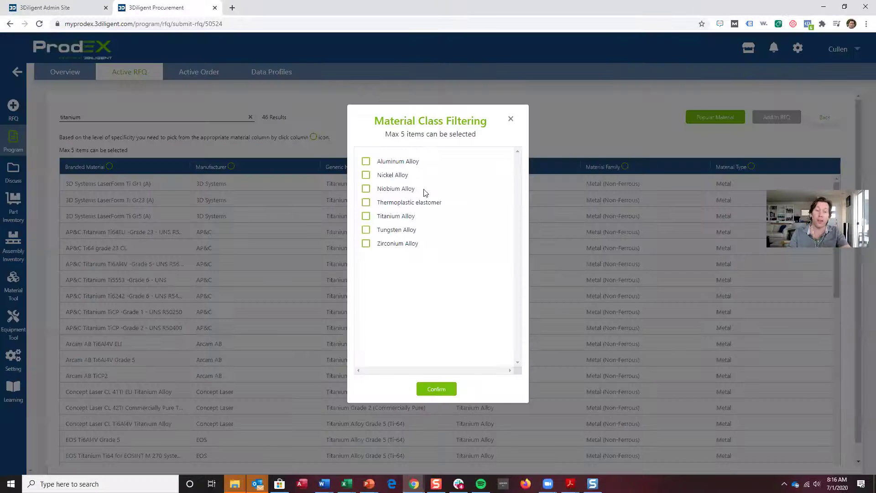
left_click(366, 216)
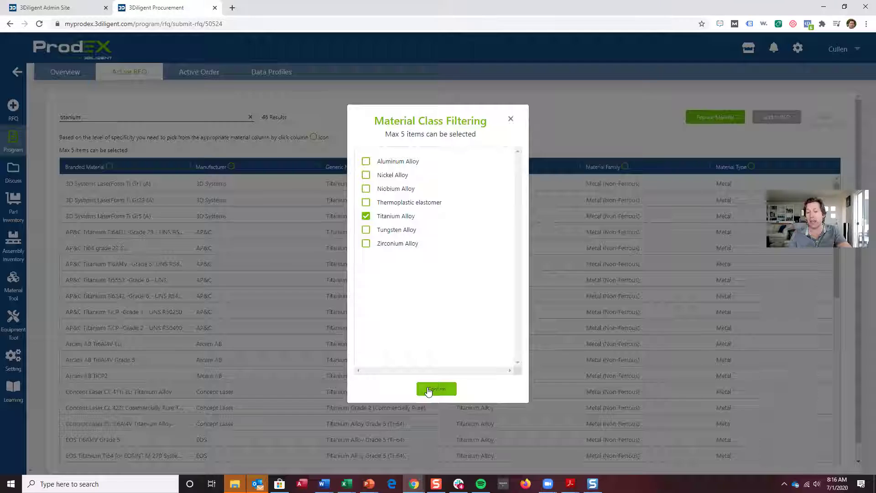
left_click(428, 390)
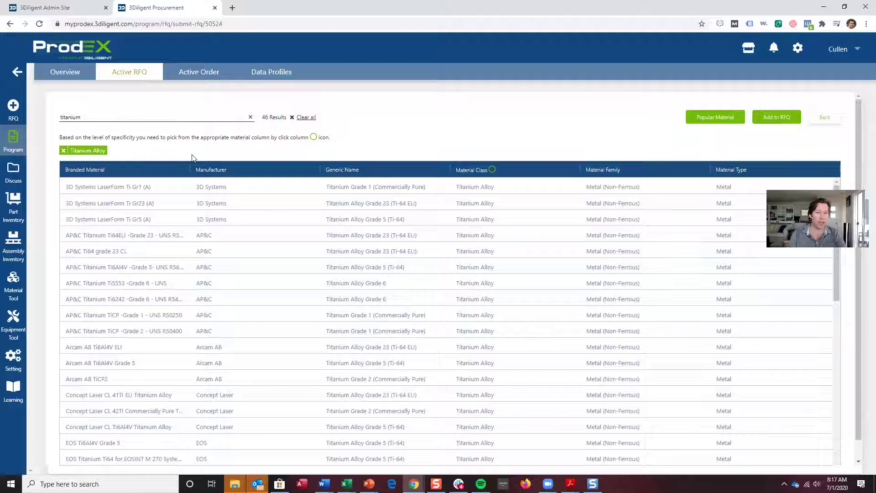
left_click(783, 118)
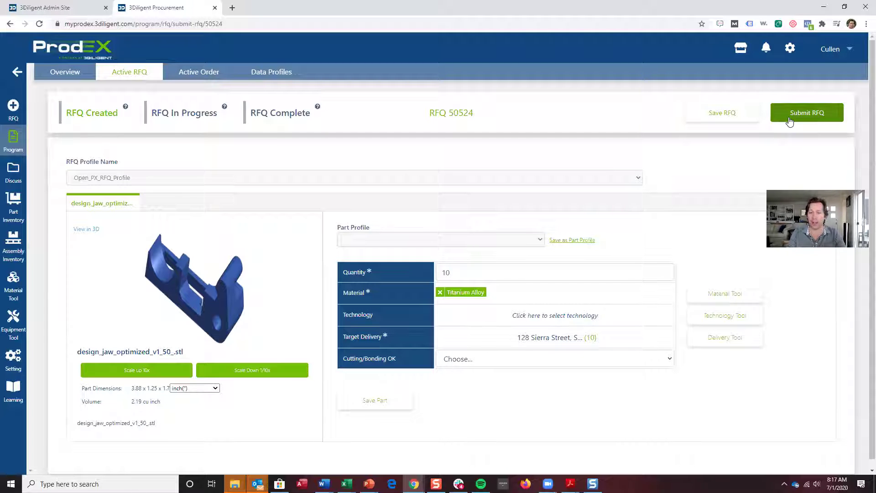
Step: Submit the RFQ for the titanium jaw part and reopen it for editing
left_click(793, 119)
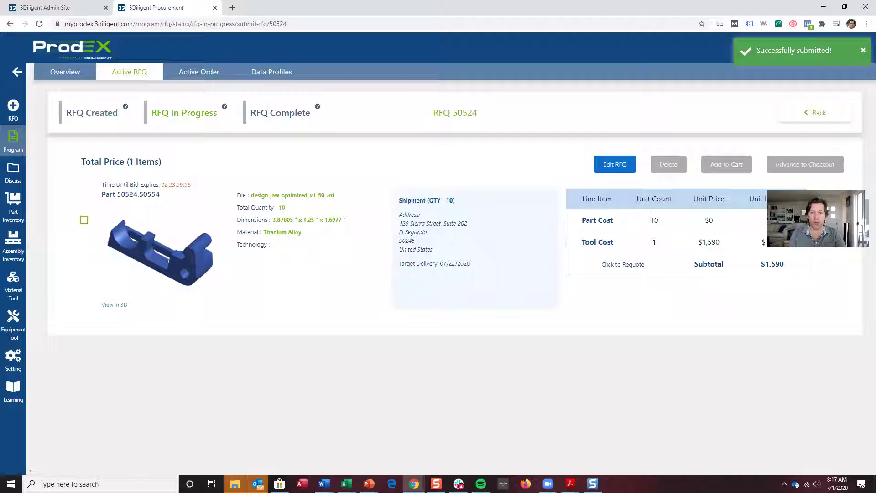
left_click(610, 173)
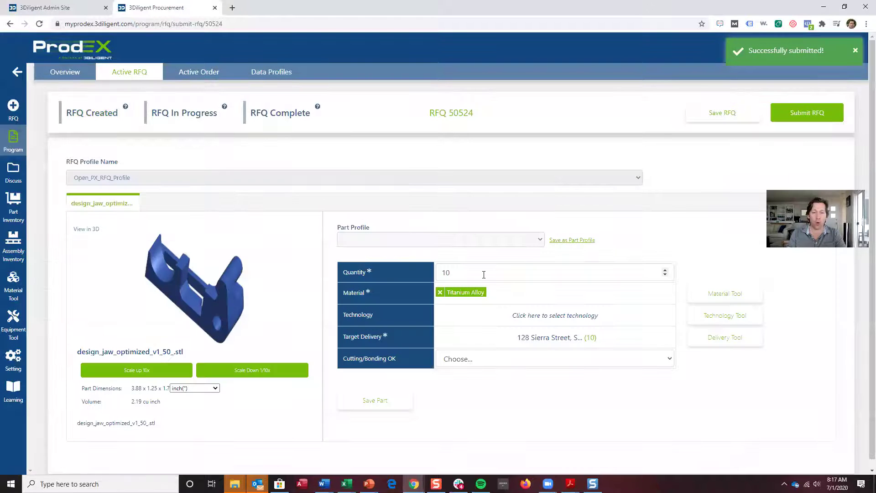